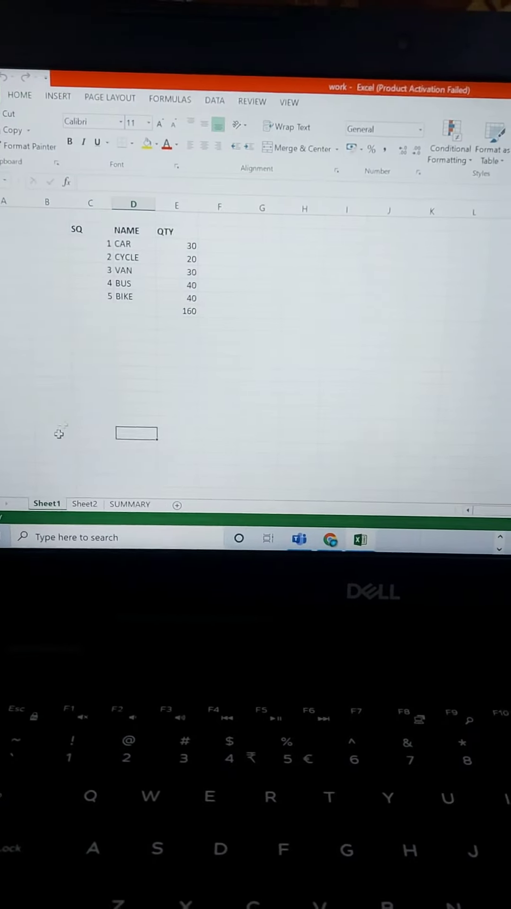
# Review Sheet2's data, then copy the SUMMARY sheet's QTY formula totals.
pyautogui.click(88, 505)
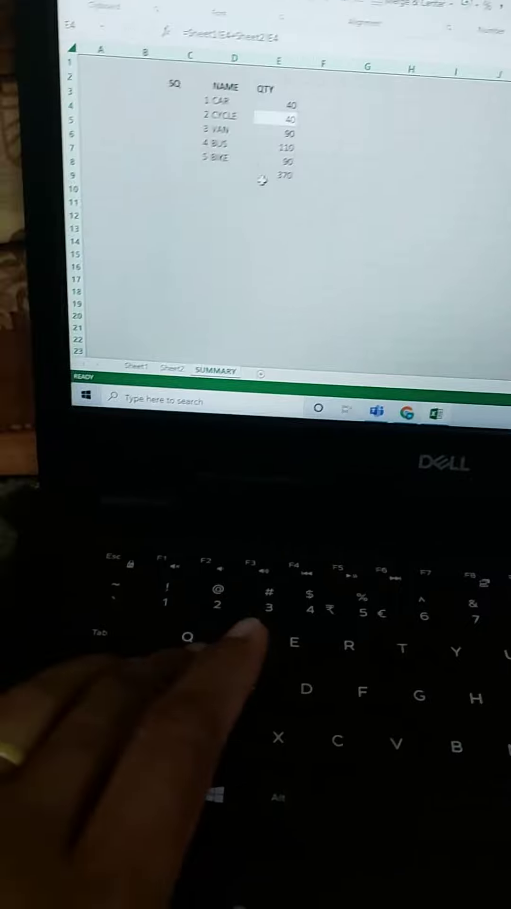
pyautogui.hotkey('ctrl', 'c')
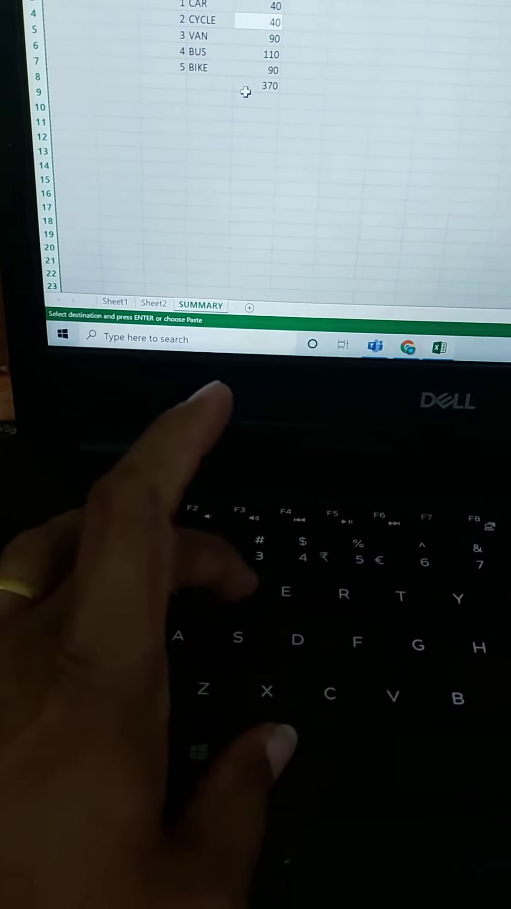
# Bring up Paste Special (Ctrl+Alt+V) over the copied SUMMARY quantities.
pyautogui.hotkey('ctrl', 'alt', 'v')
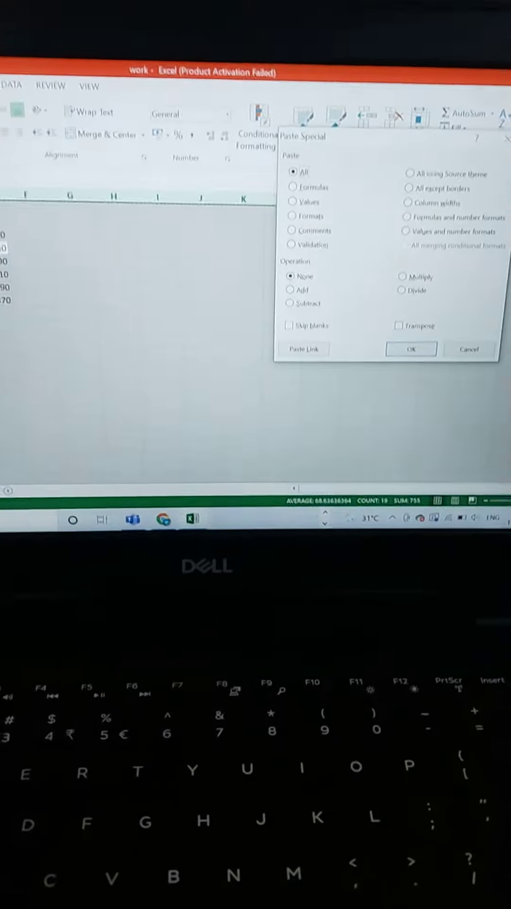
# Paste the QTY totals back as plain Values, replacing the formulas.
pyautogui.press('v')
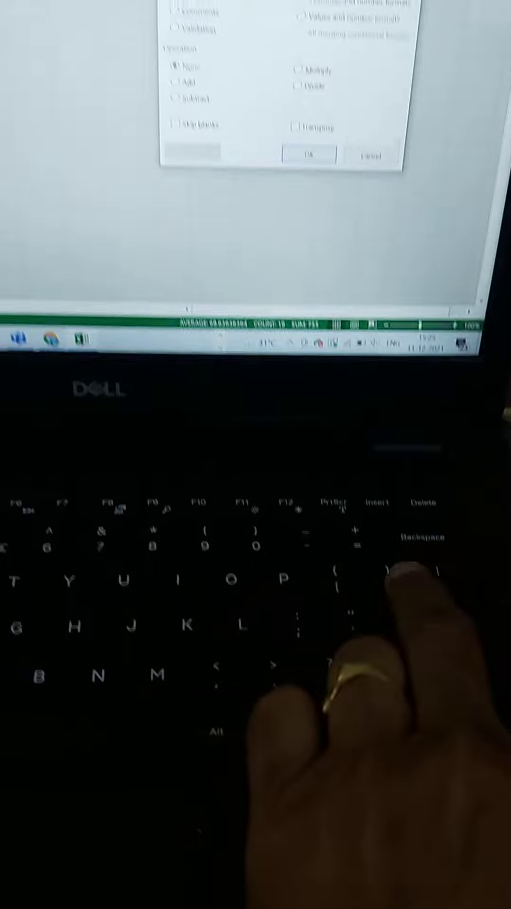
pyautogui.press('Return')
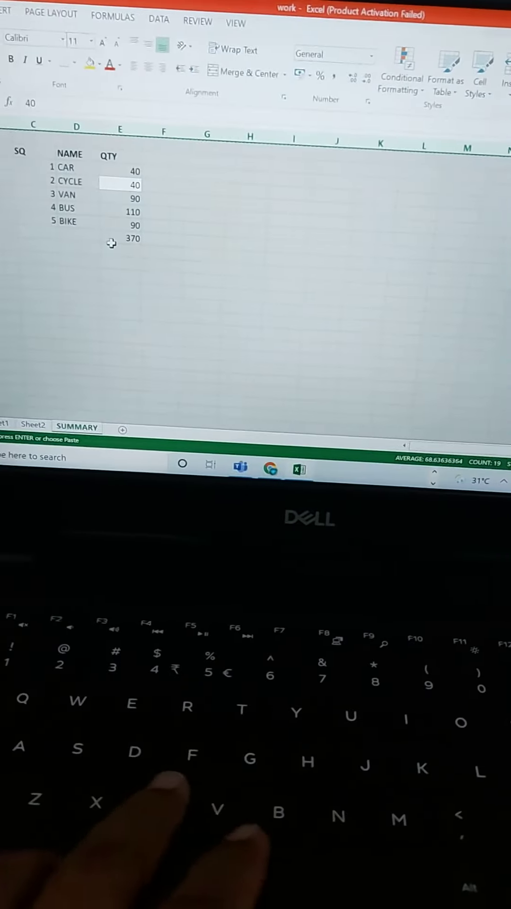
pyautogui.click(111, 267)
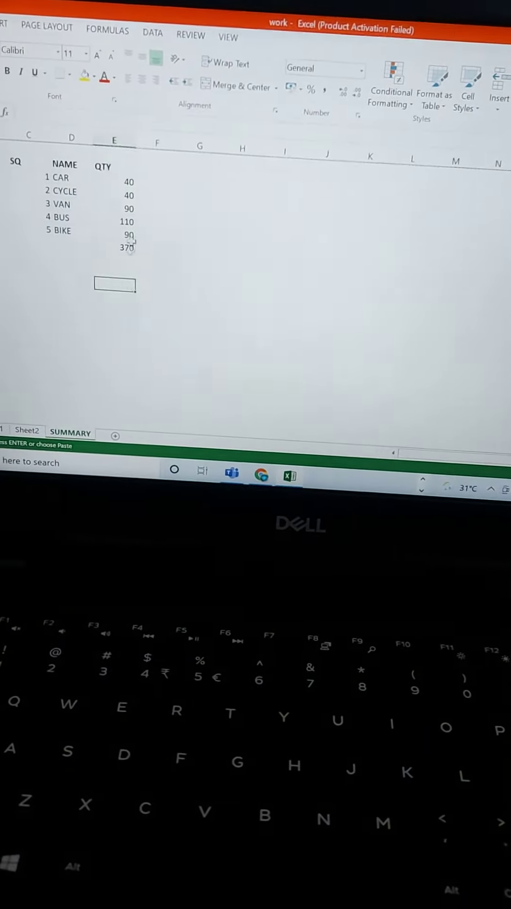